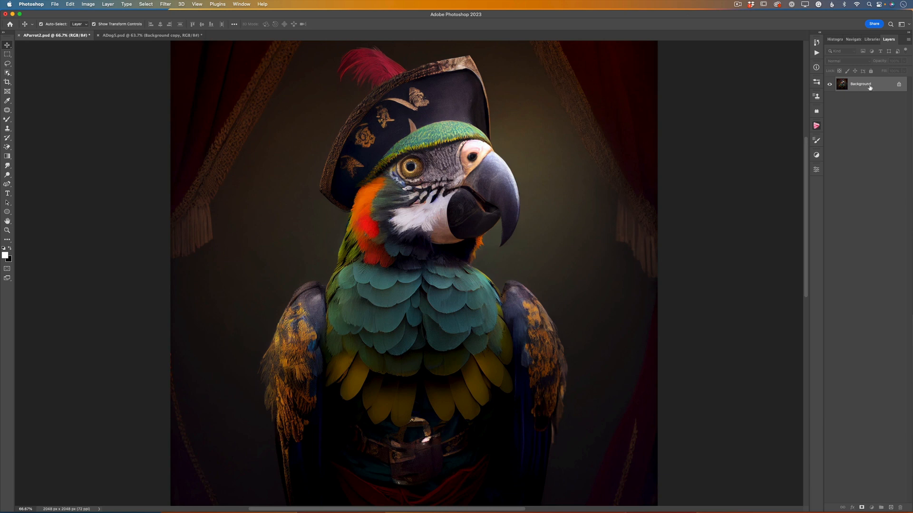
Duplicate the Background layer and enable the Style Transfer neural filter on the copy
key(super+j)
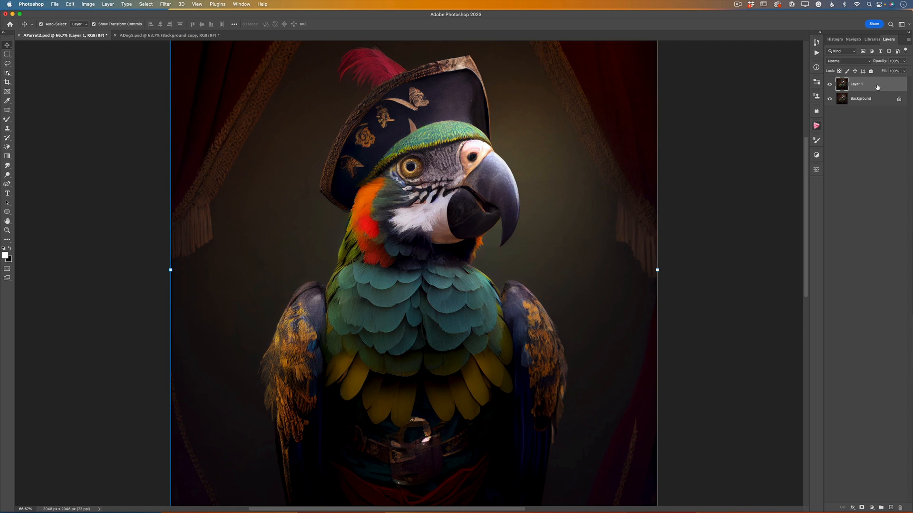
click(170, 6)
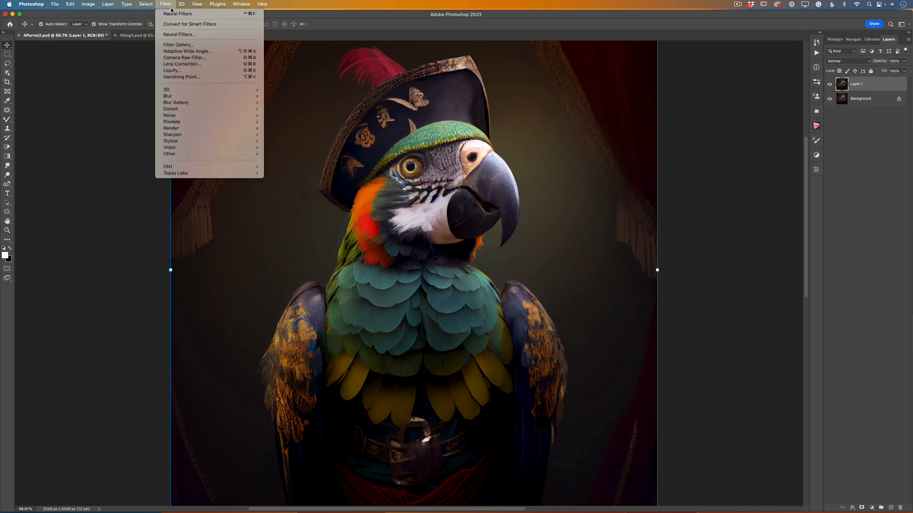
click(216, 35)
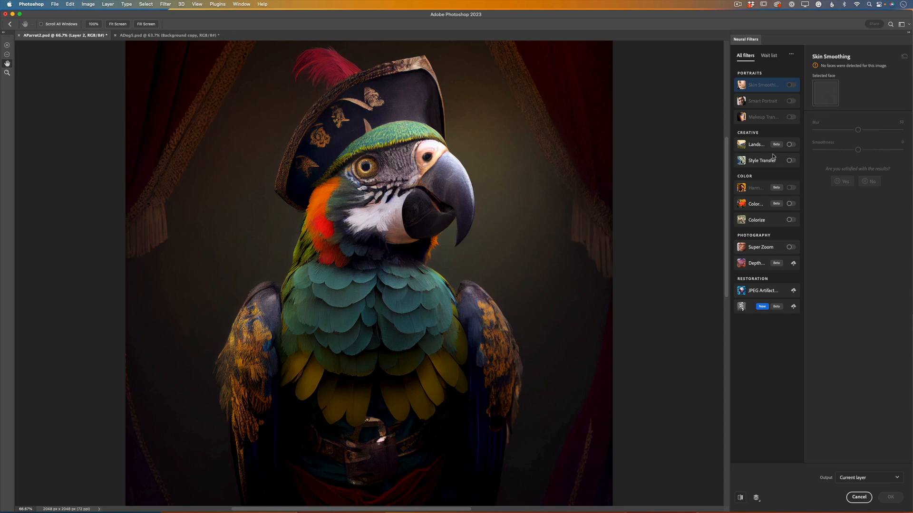
click(791, 160)
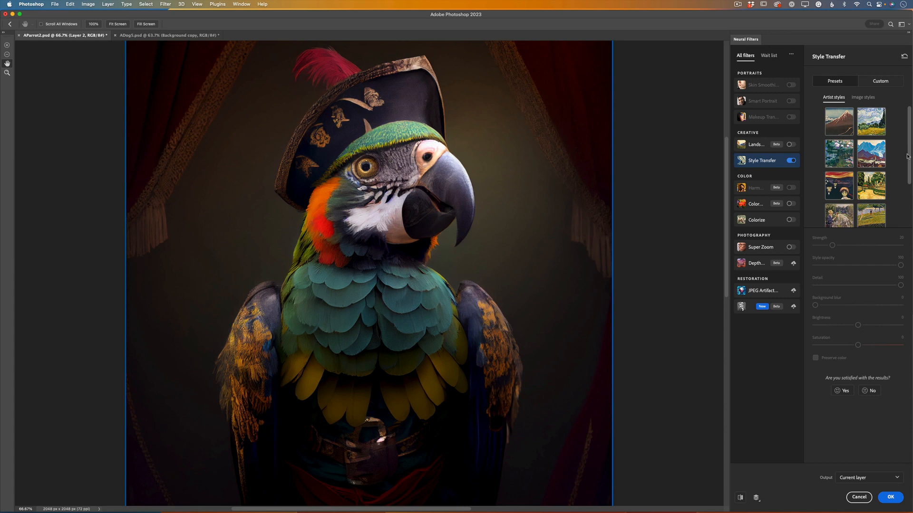
Try the last artist style preset, an orange-toned tree painting, and reset the Style Transfer settings
drag(908, 156, 906, 207)
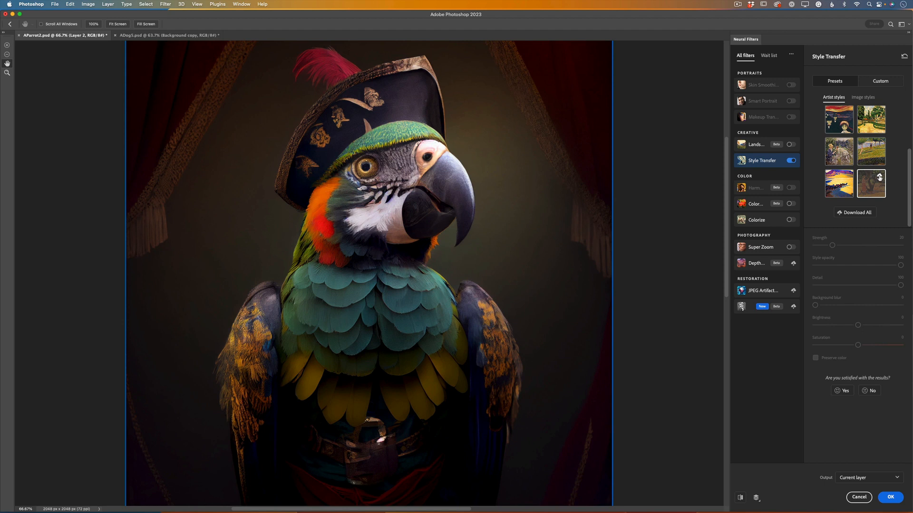
click(879, 177)
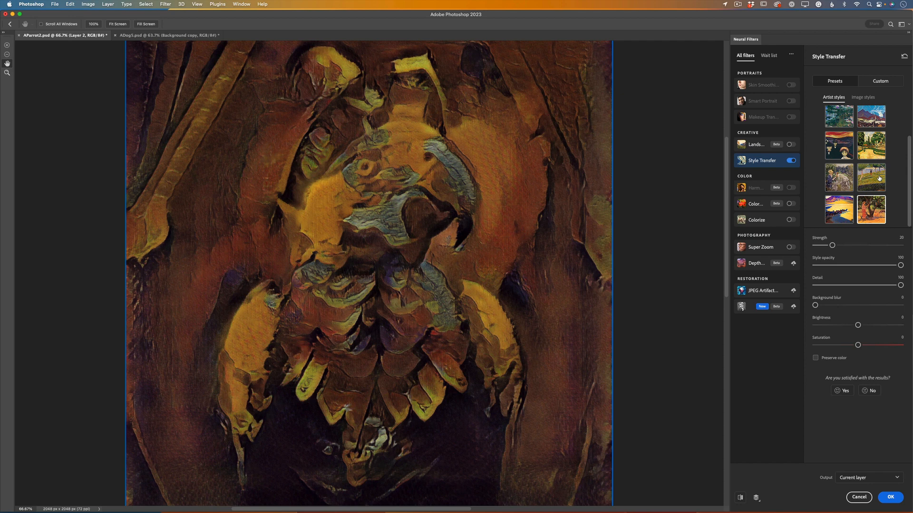
click(904, 56)
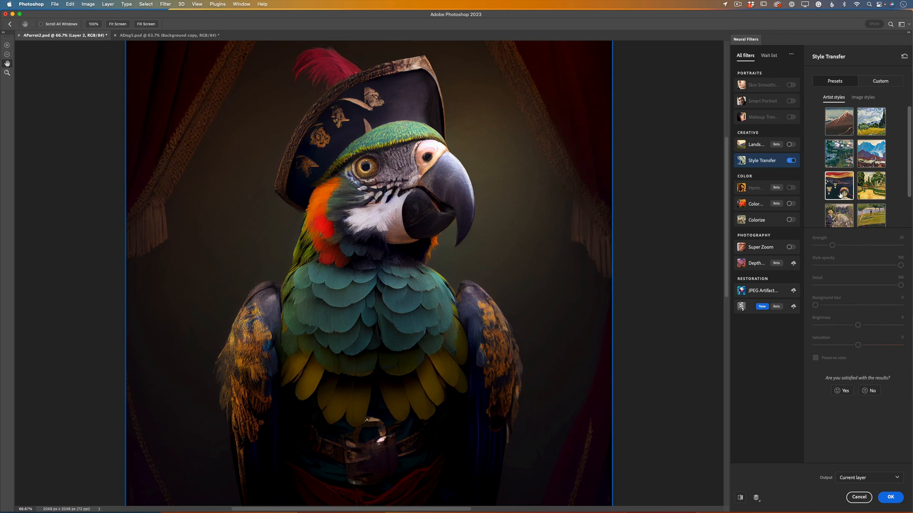
Apply the artist style with dark figures under a red sky, with Preserve color on, style opacity 26 and strength 17
click(840, 191)
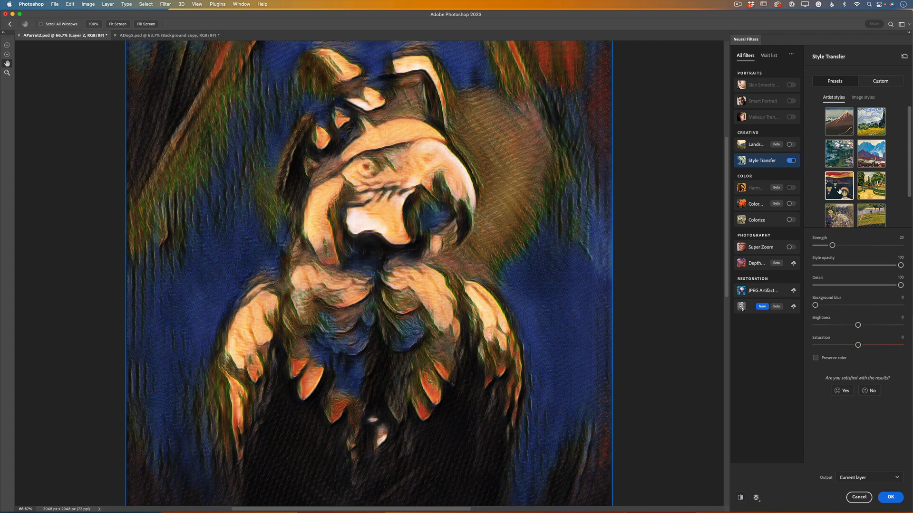
click(816, 359)
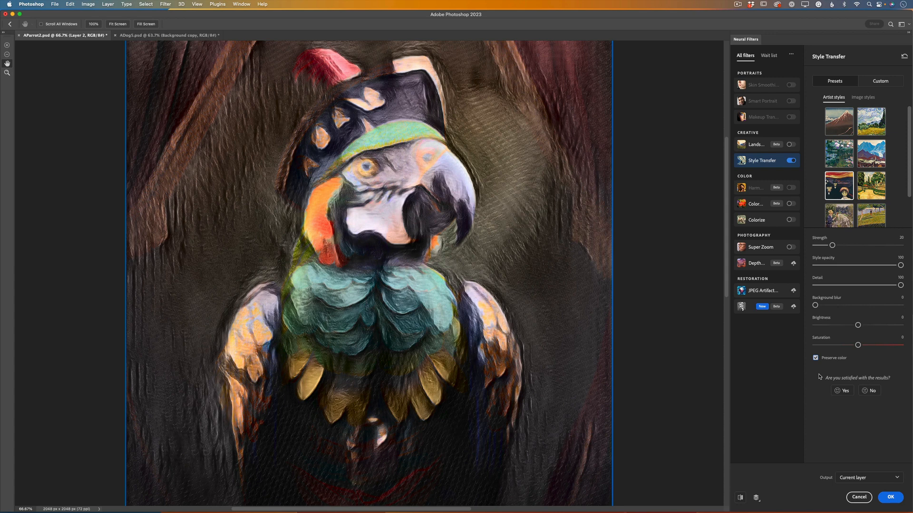
drag(900, 266, 837, 267)
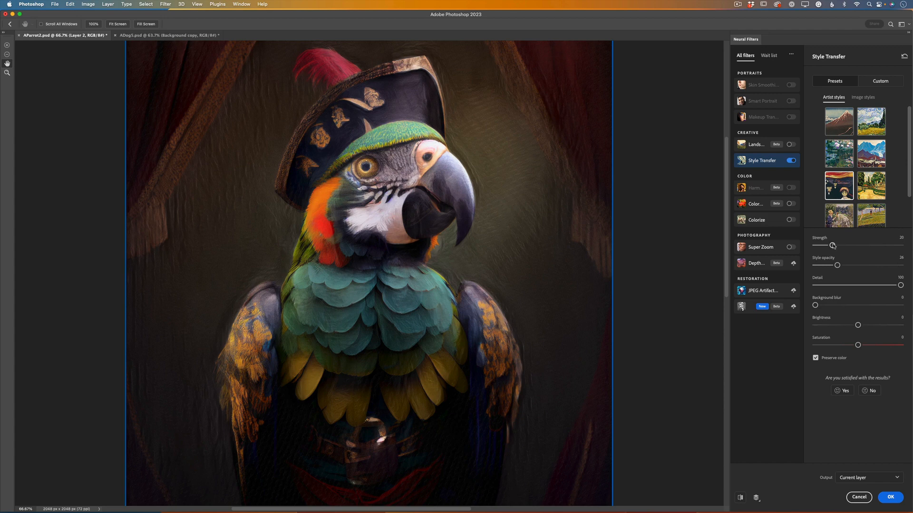
drag(832, 246, 883, 250)
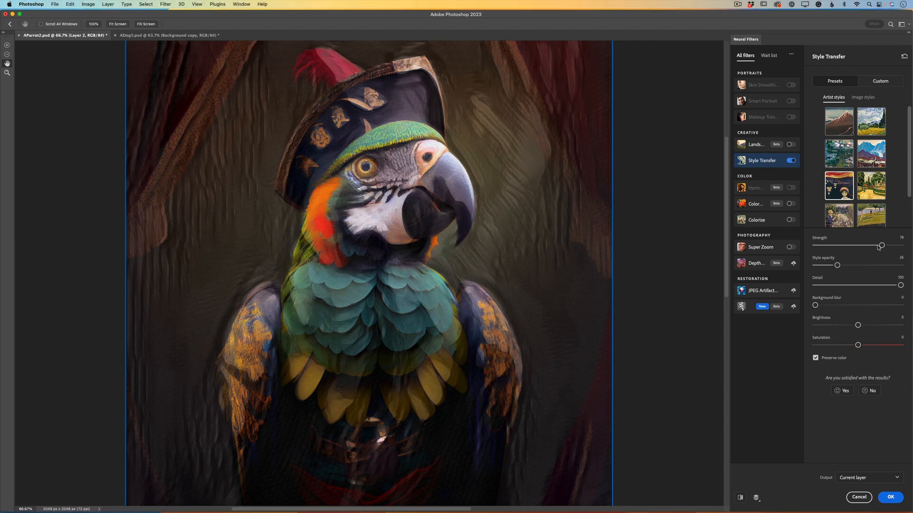
drag(880, 246, 829, 248)
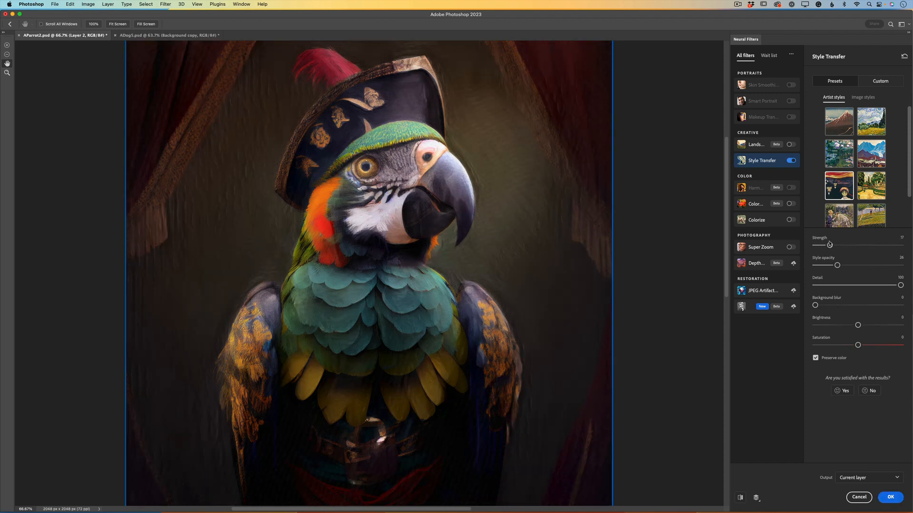
Compare the stylised parrot's face with the original image up close
click(7, 73)
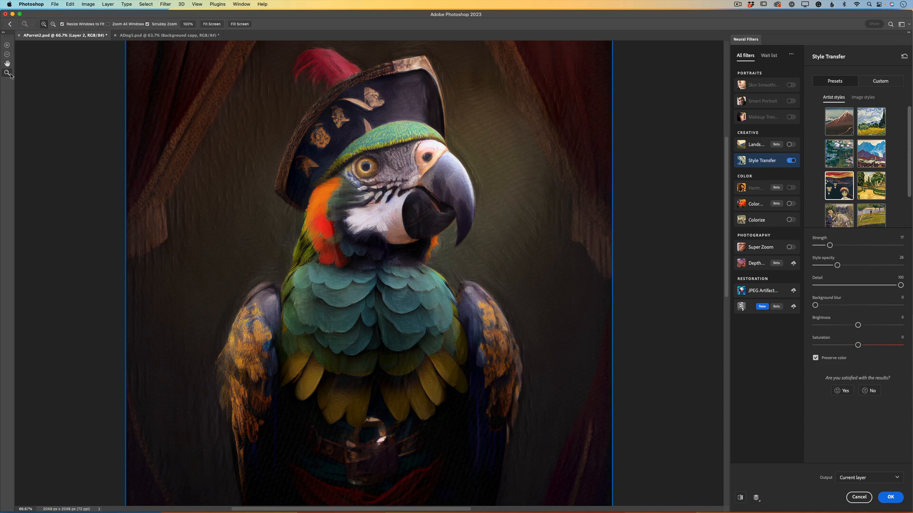
drag(414, 162, 441, 200)
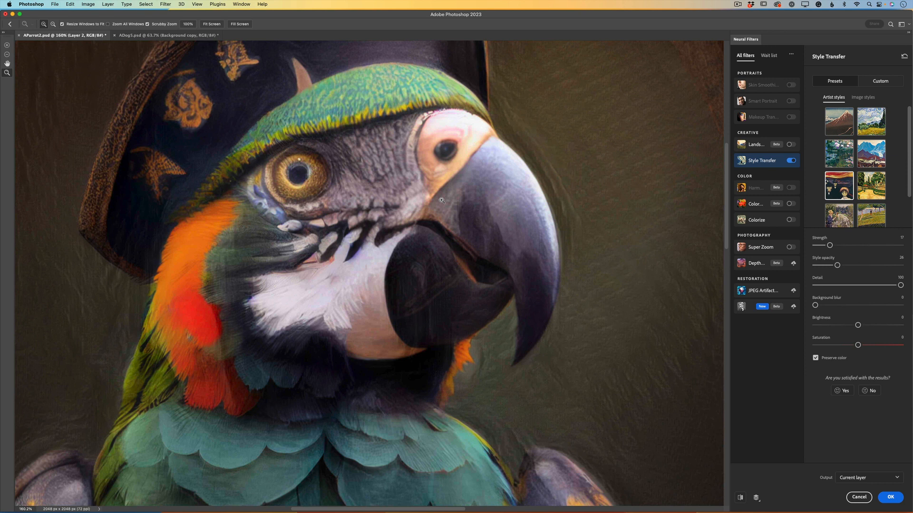
click(740, 498)
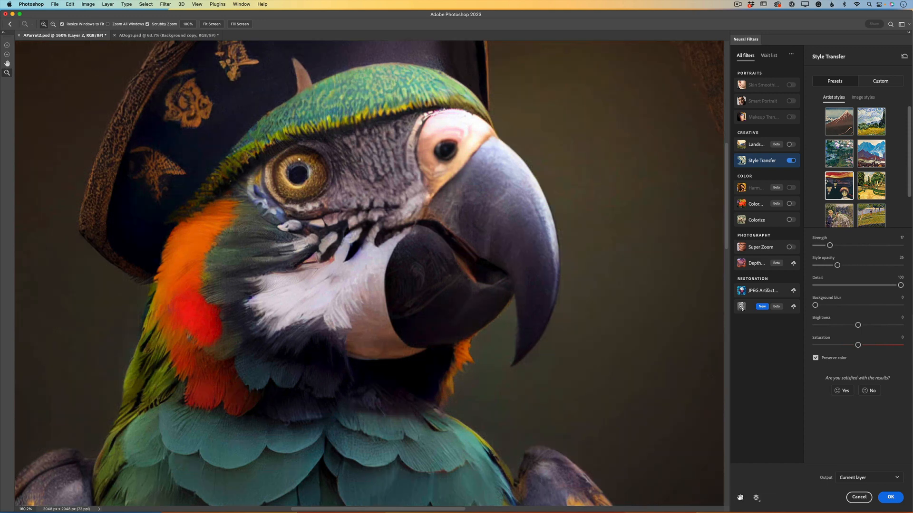
click(738, 499)
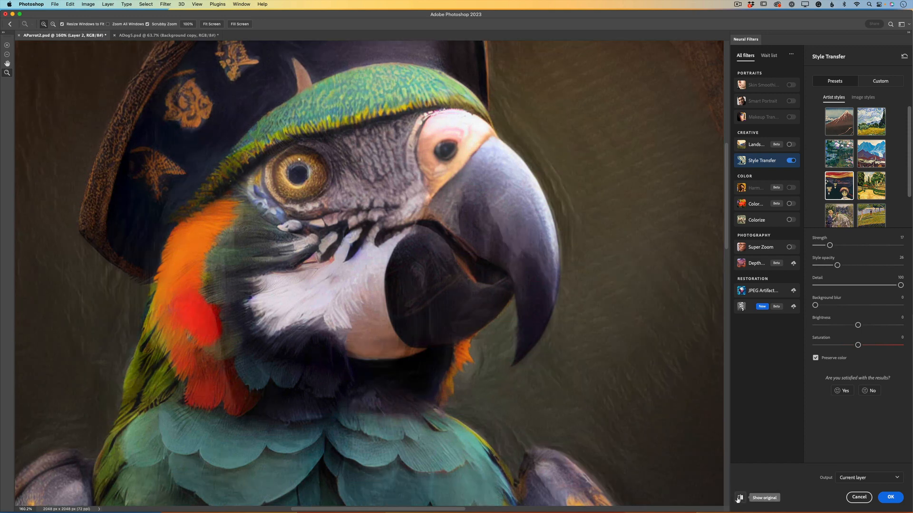
scroll(485, 361, down, 5)
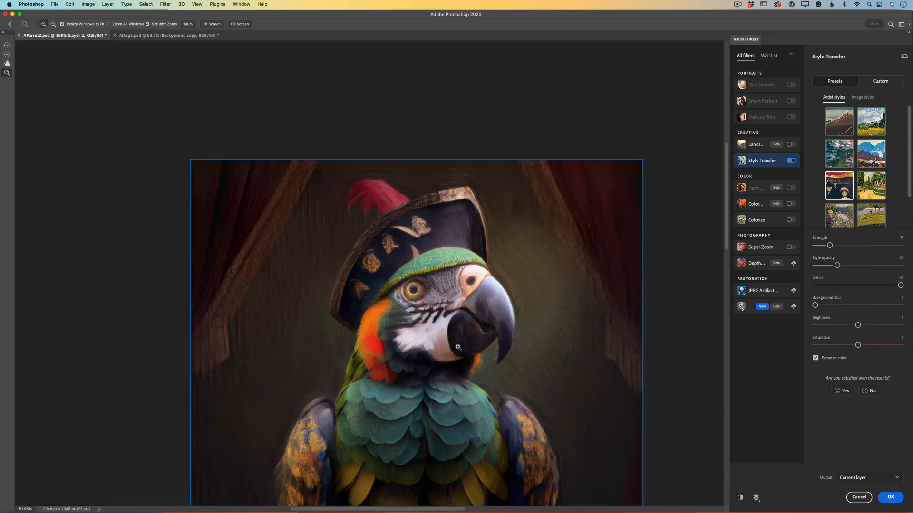
drag(721, 225, 724, 338)
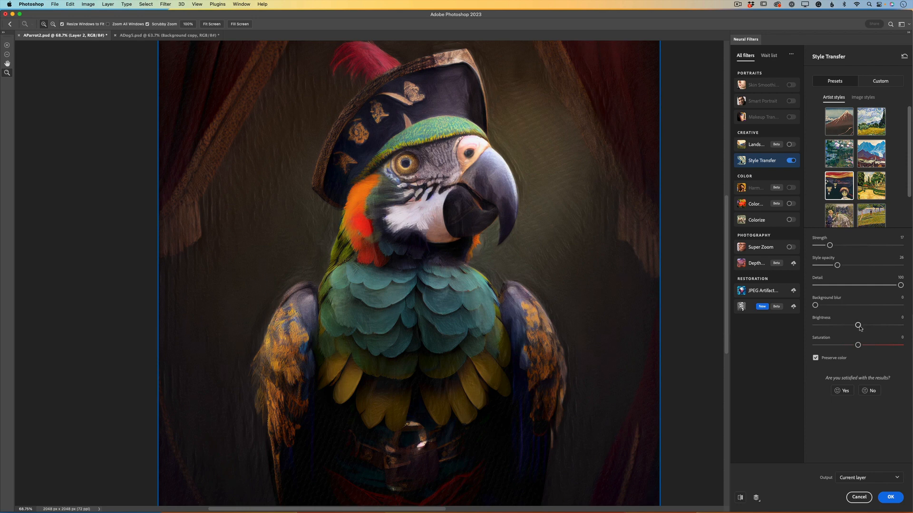
Raise the filter's brightness to +5 and saturation to +4, and check the result against the original
drag(858, 326, 862, 326)
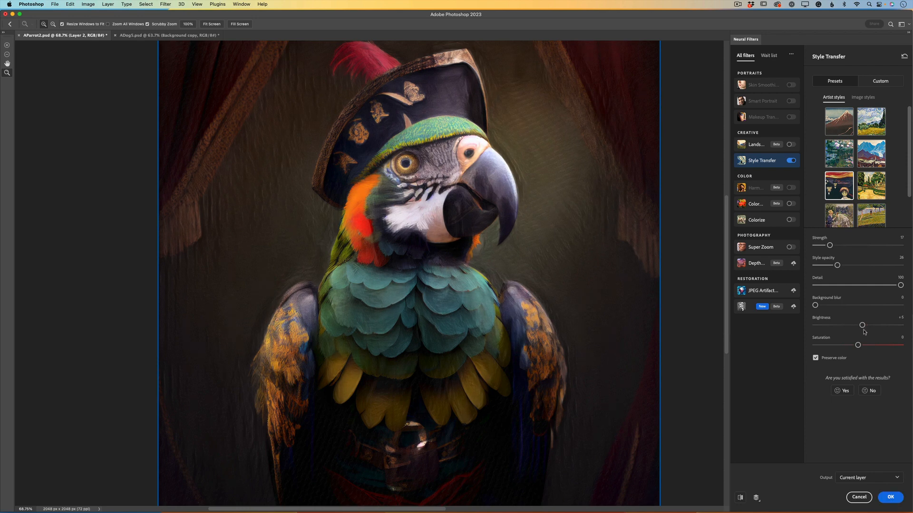
drag(858, 346, 862, 348)
click(739, 498)
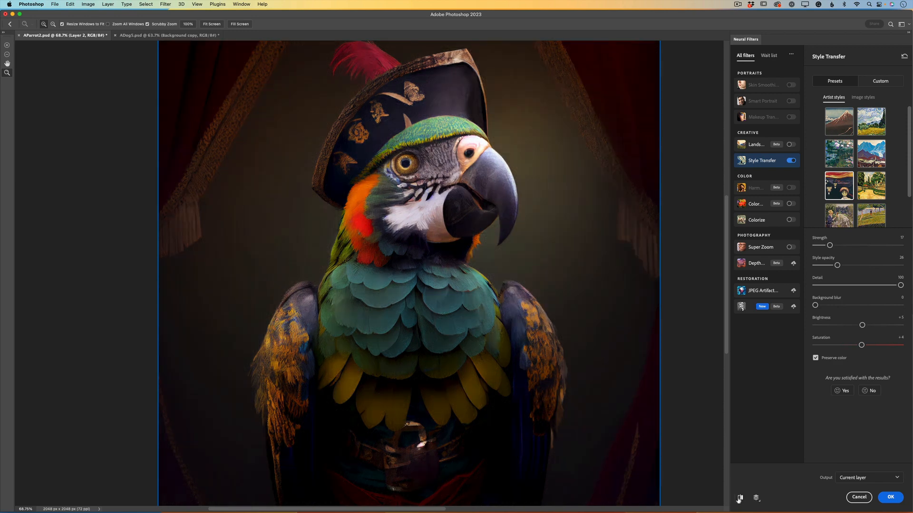
click(739, 498)
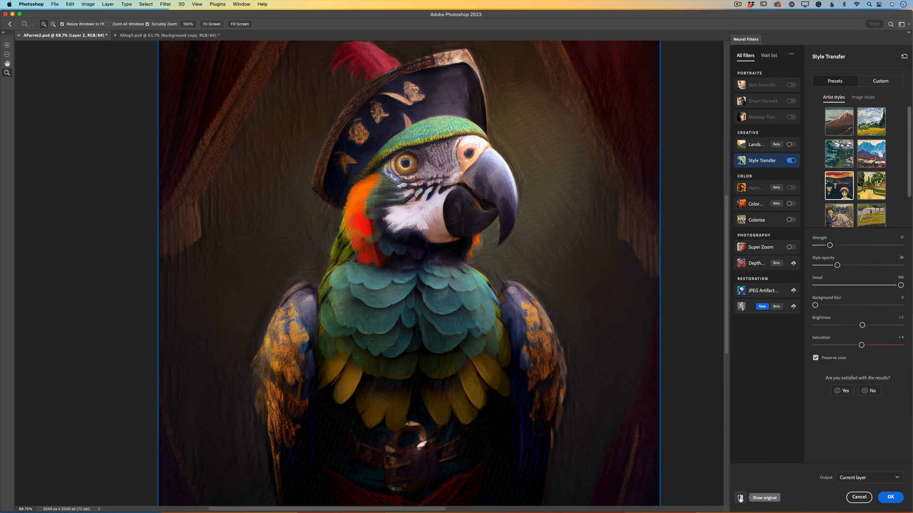
Apply the Style Transfer filter with the output set to Current layer
click(892, 479)
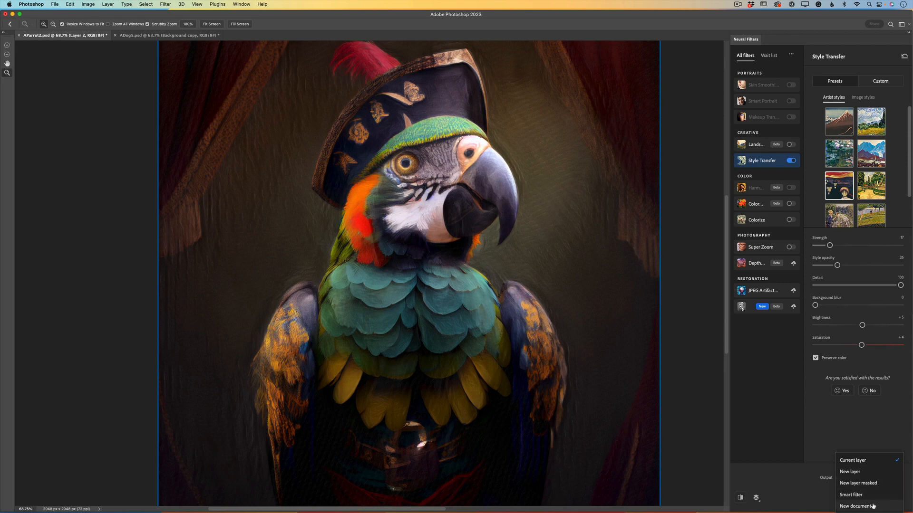
click(870, 464)
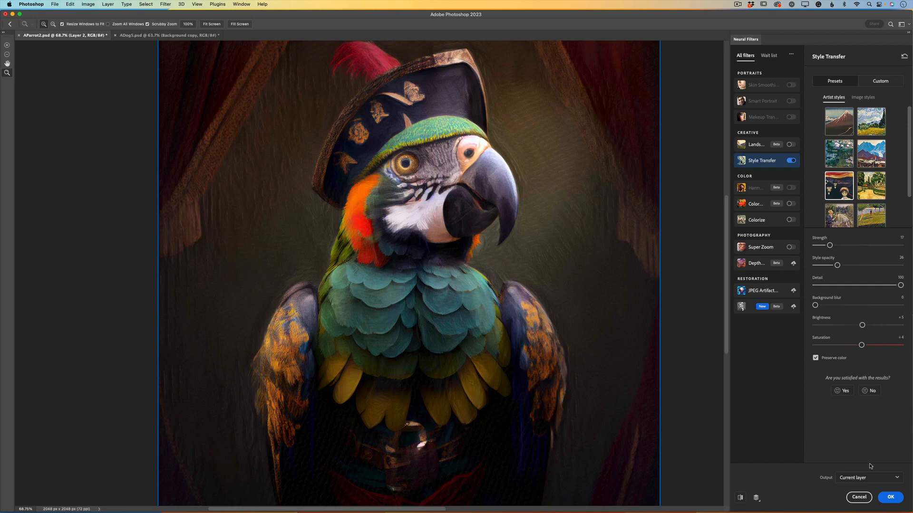
click(894, 499)
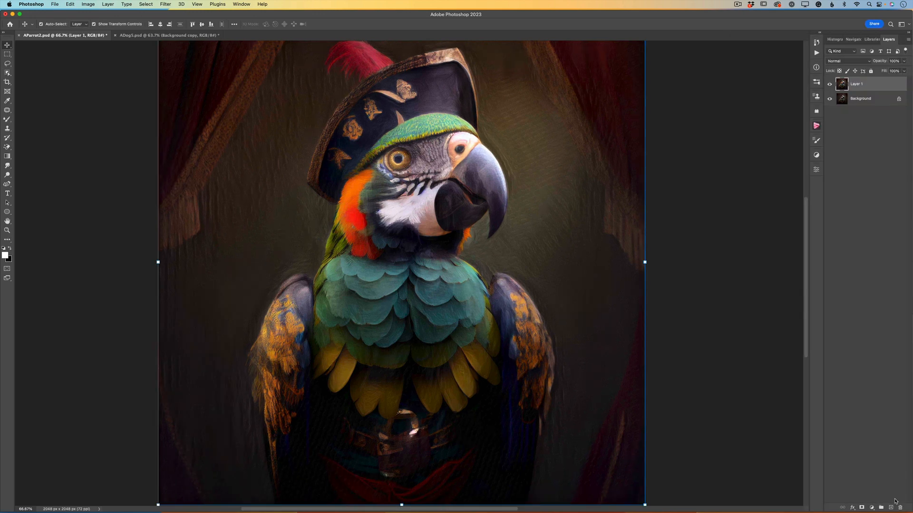
Compare Layer 1 with the original and examine the painterly texture on the parrot's feathers, eyes, beak and background
click(829, 85)
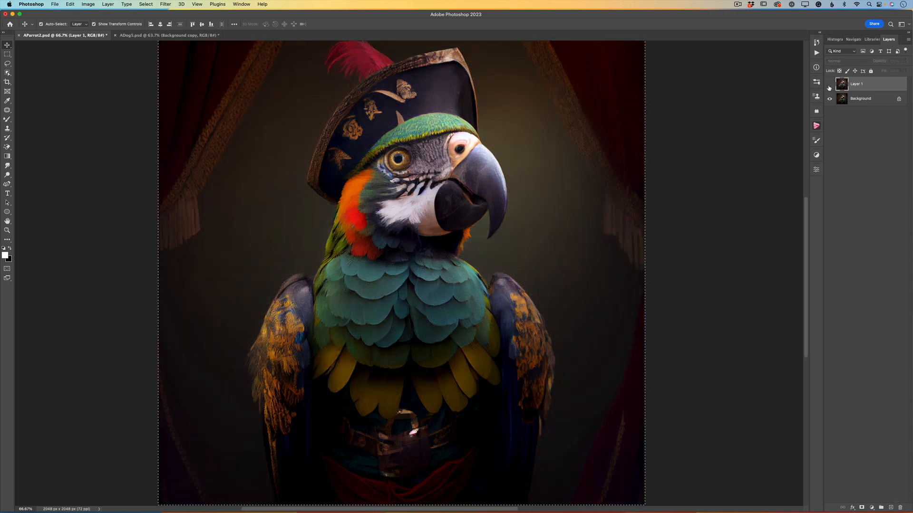
click(830, 86)
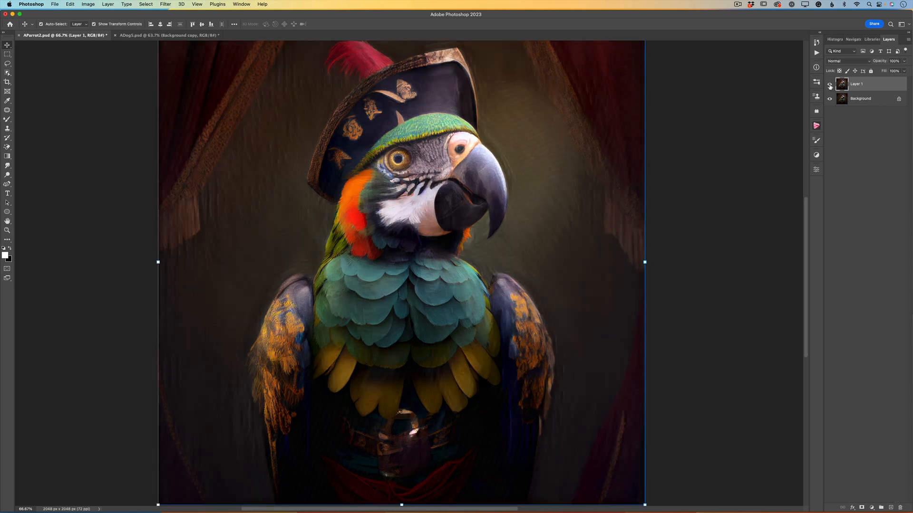
click(7, 230)
drag(443, 214, 459, 248)
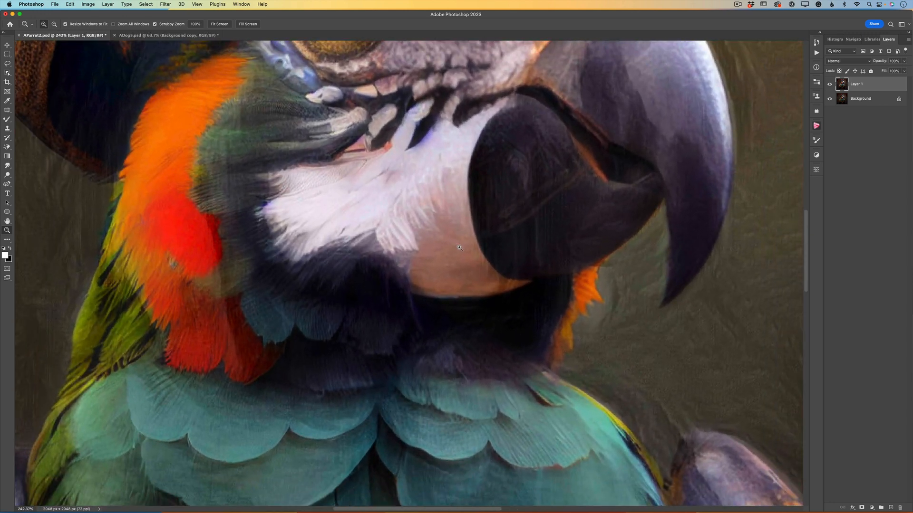
click(7, 221)
drag(145, 235, 357, 419)
scroll(357, 420, right, 15)
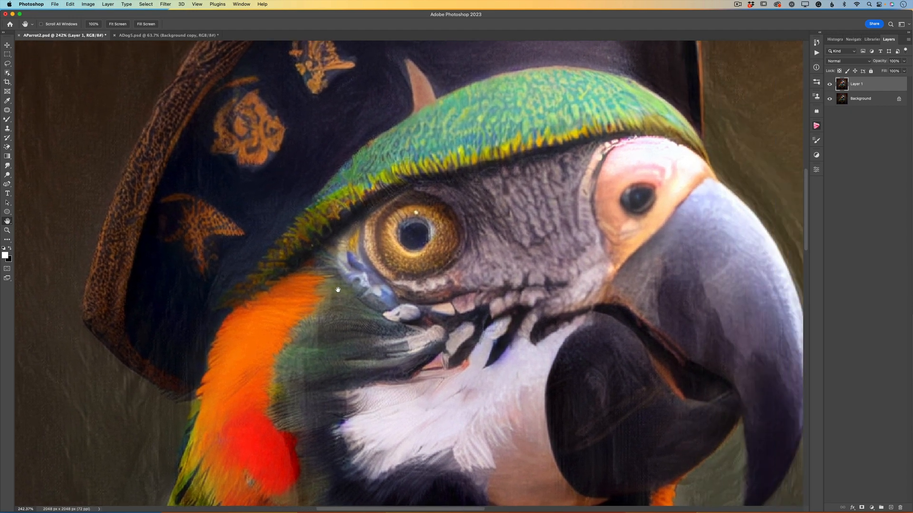
scroll(561, 298, right, 11)
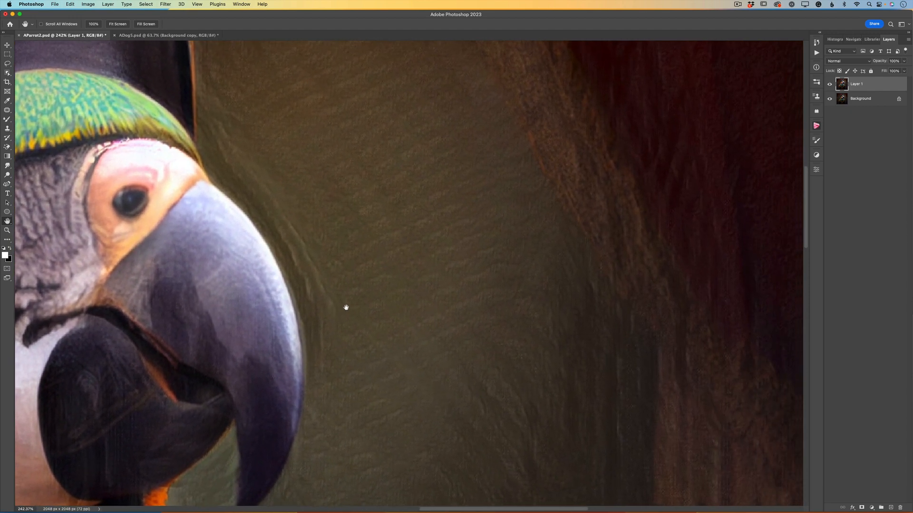
scroll(442, 279, left, 1)
drag(442, 279, 593, 240)
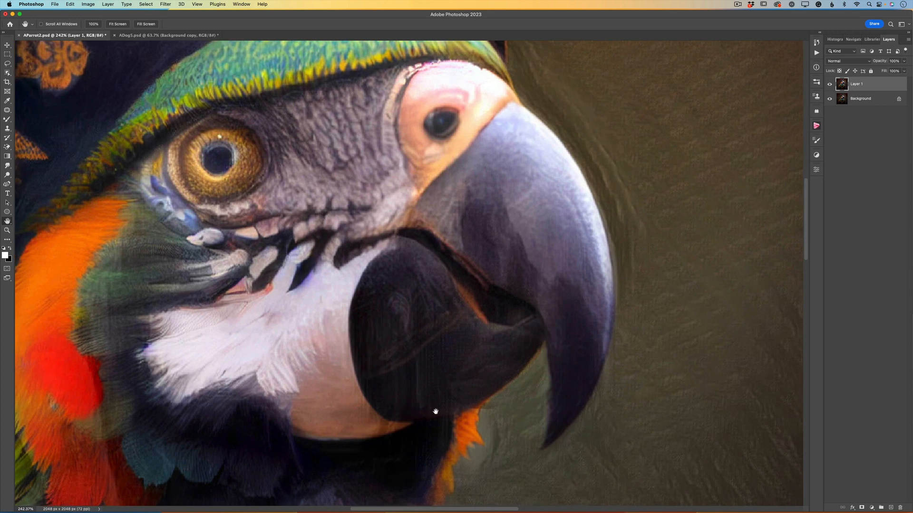
drag(434, 413, 521, 379)
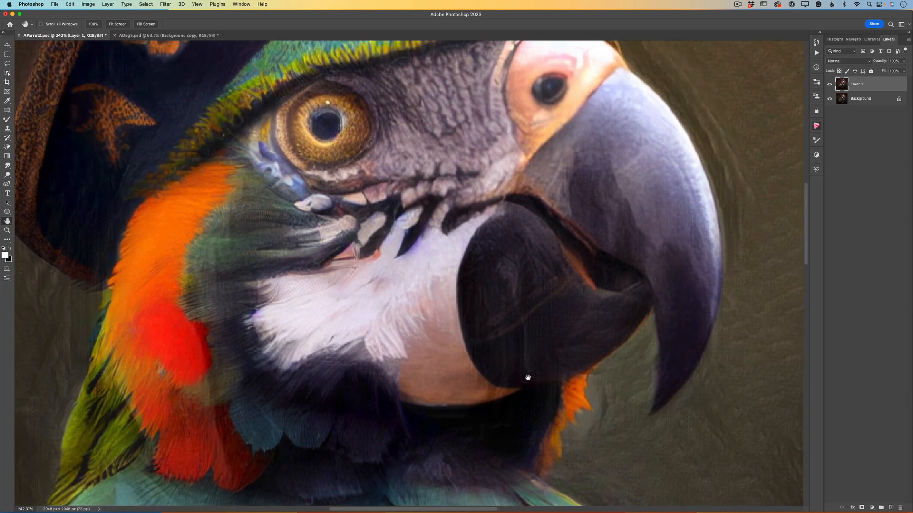
Hide and show Layer 1 to compare the head close-up before and after filtering, and return to the wider view
click(830, 85)
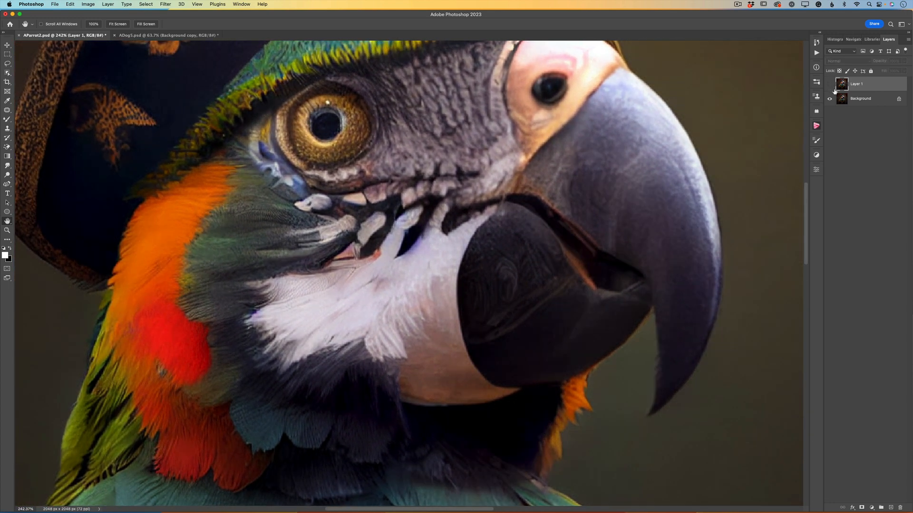
click(832, 86)
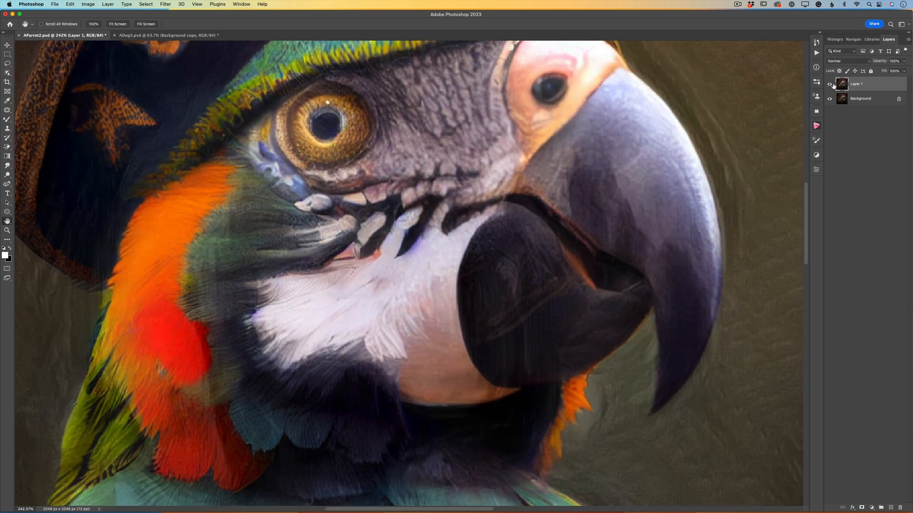
click(7, 230)
drag(405, 273, 371, 262)
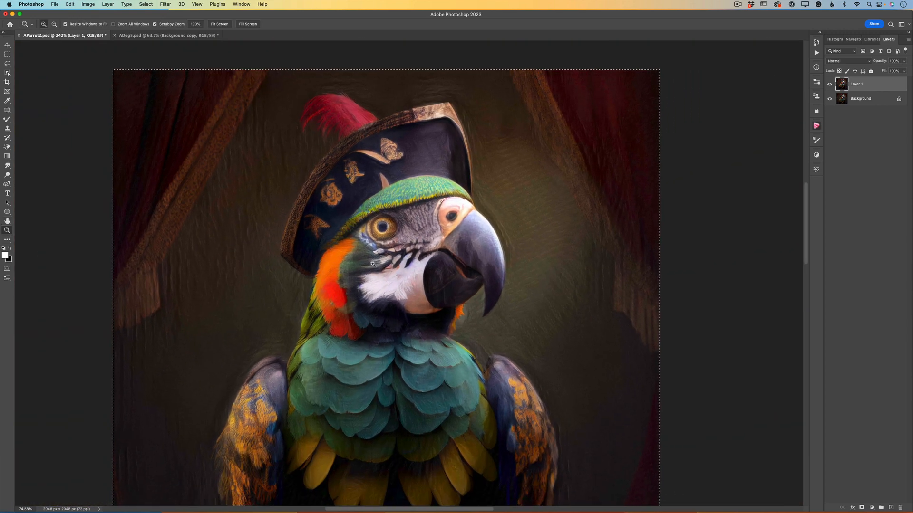
scroll(806, 210, up, 3)
scroll(806, 223, down, 5)
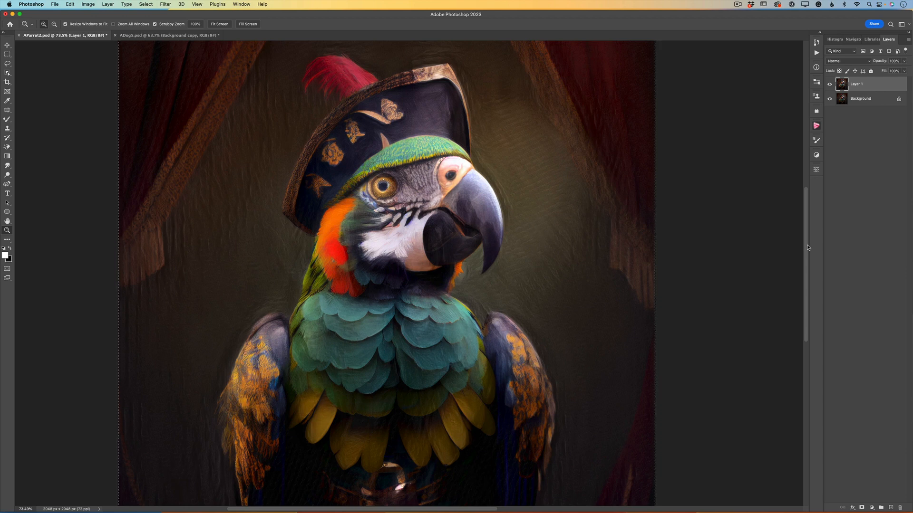
Switch to the dog portrait document and open Neural Filters for its Background copy layer
click(163, 36)
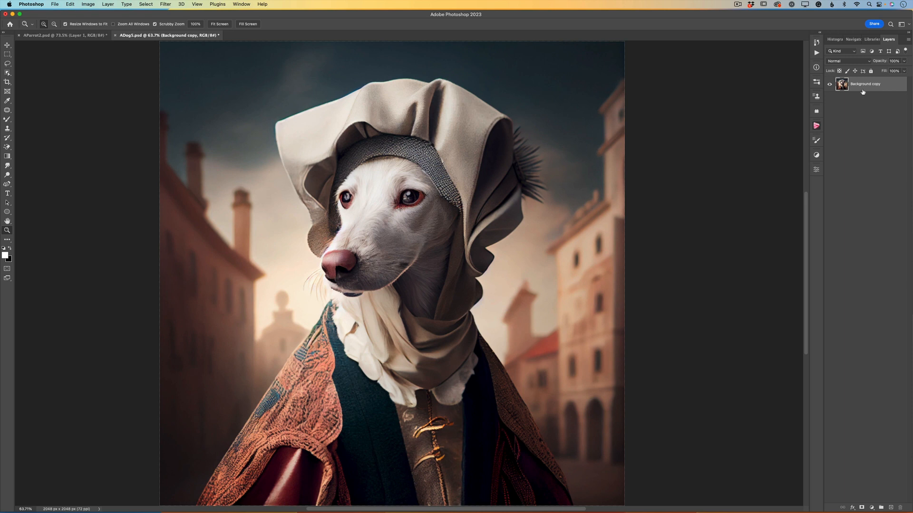
click(7, 45)
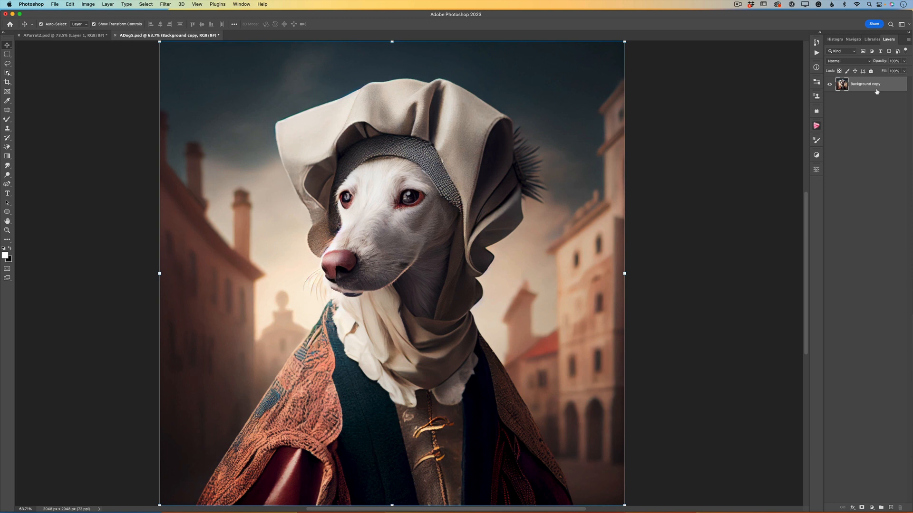
click(165, 5)
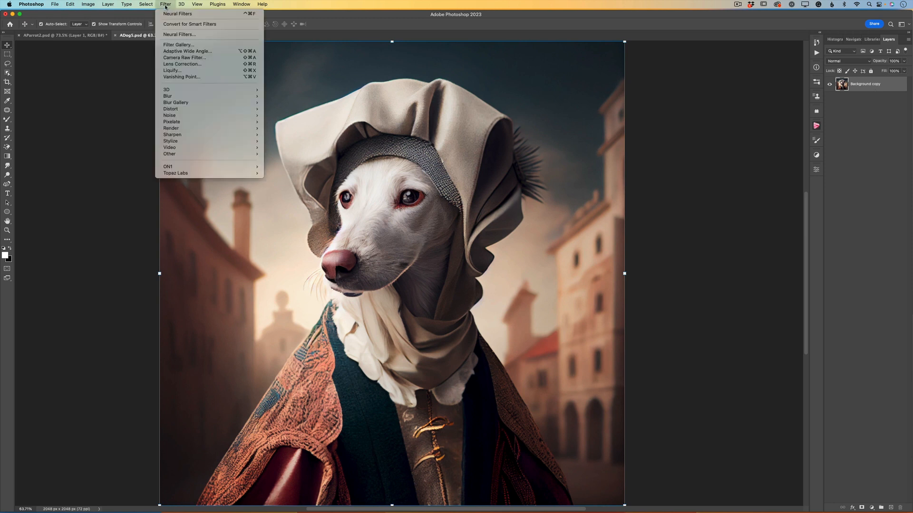
click(207, 35)
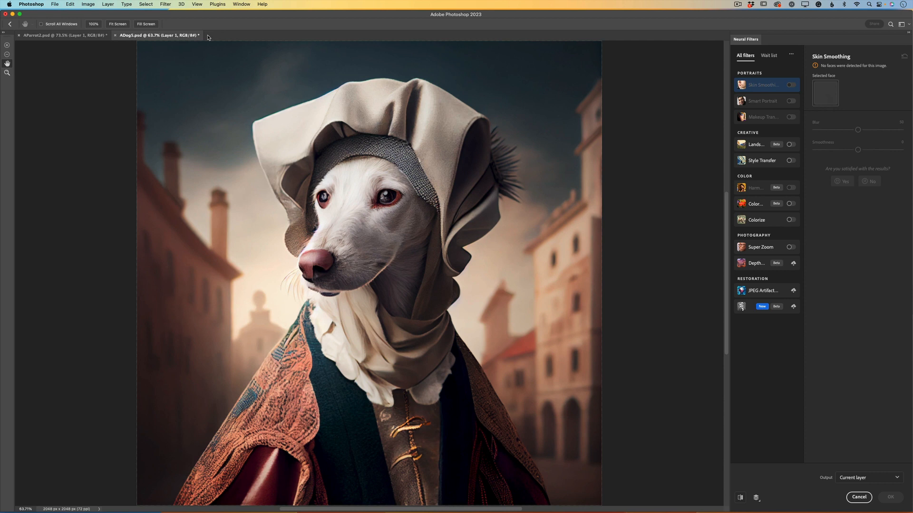
Enable the Style Transfer filter and choose the artist style preset showing a yellow-green garden with trees
click(792, 161)
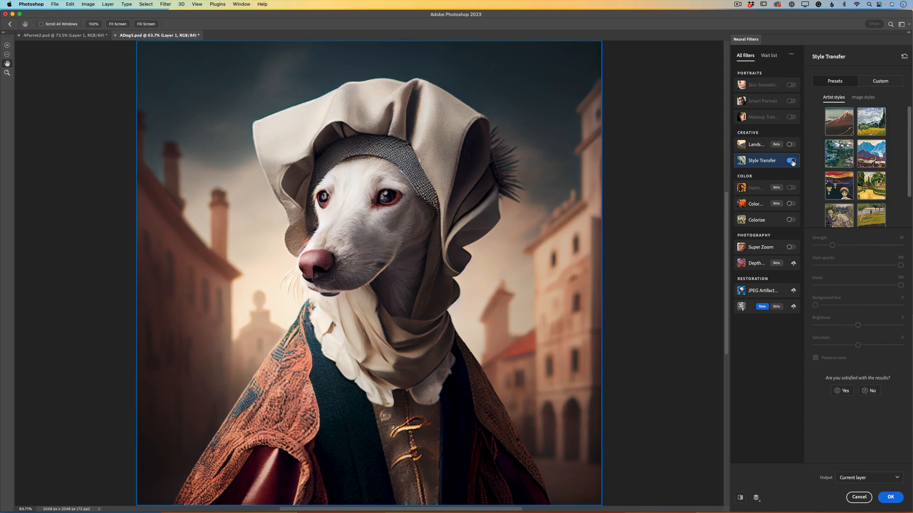
drag(909, 176, 908, 214)
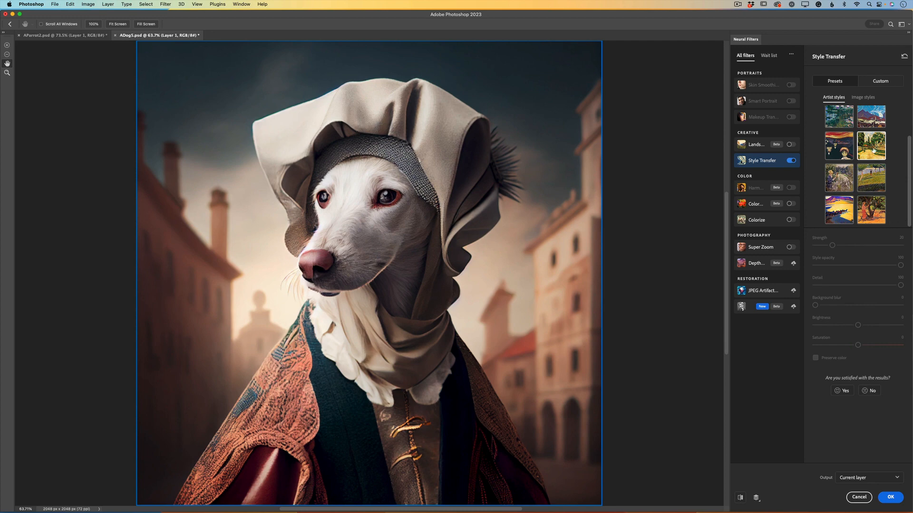
click(873, 153)
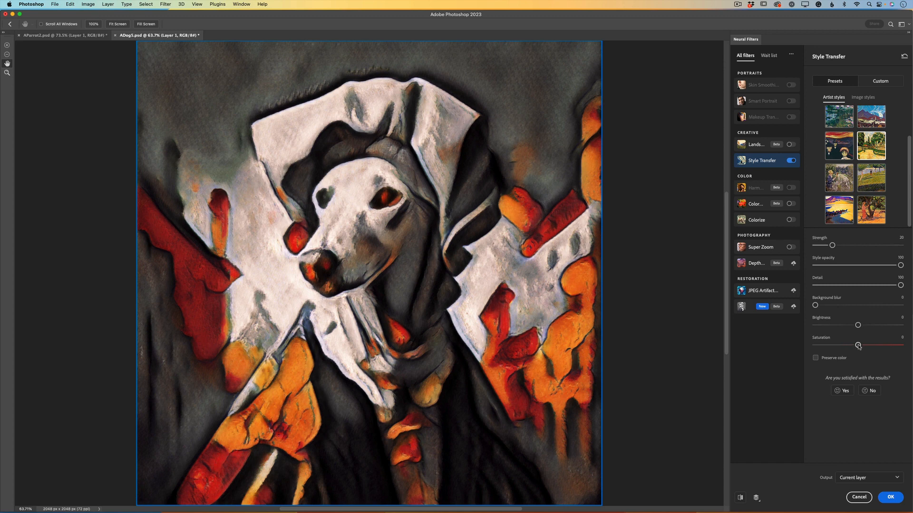
Set the Style Transfer saturation to -50, detail to 83 and style opacity to 63
drag(857, 346, 799, 352)
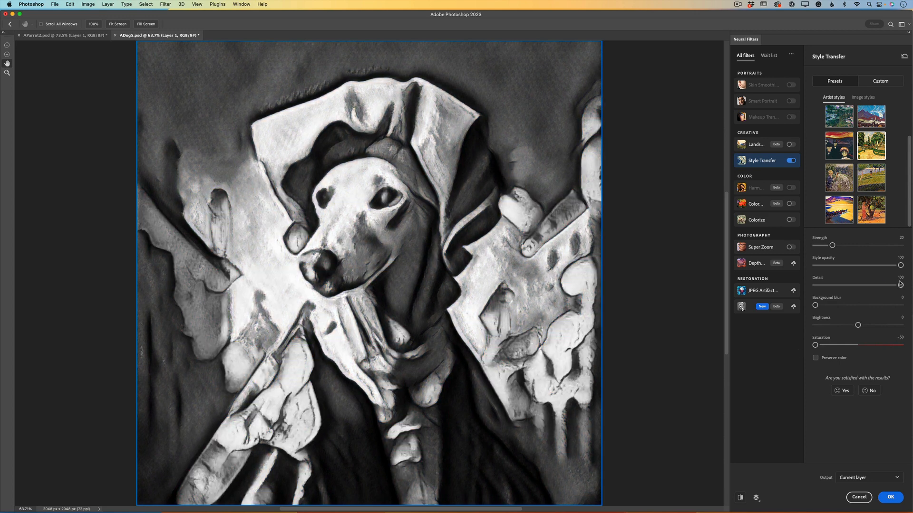
drag(900, 285, 889, 289)
drag(889, 288, 888, 289)
drag(899, 265, 870, 266)
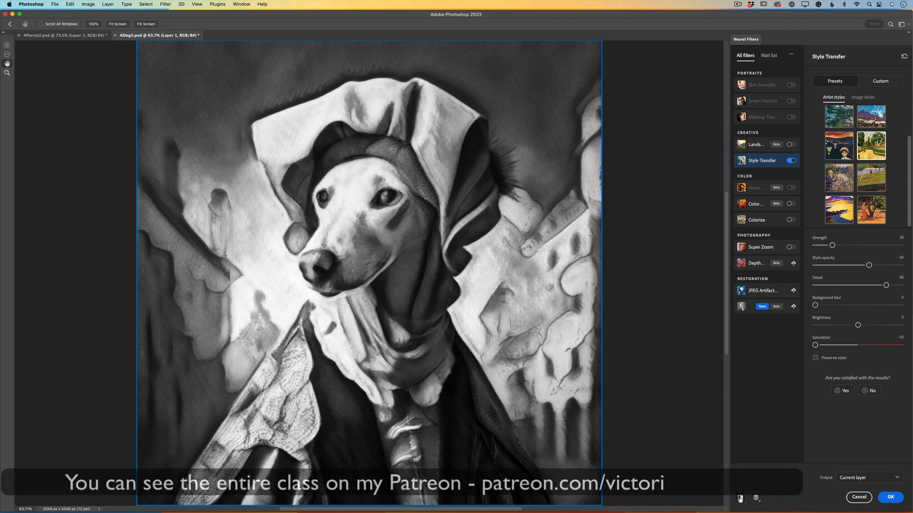
Compare the stylized dog with the original and apply the filter to the current layer
click(739, 498)
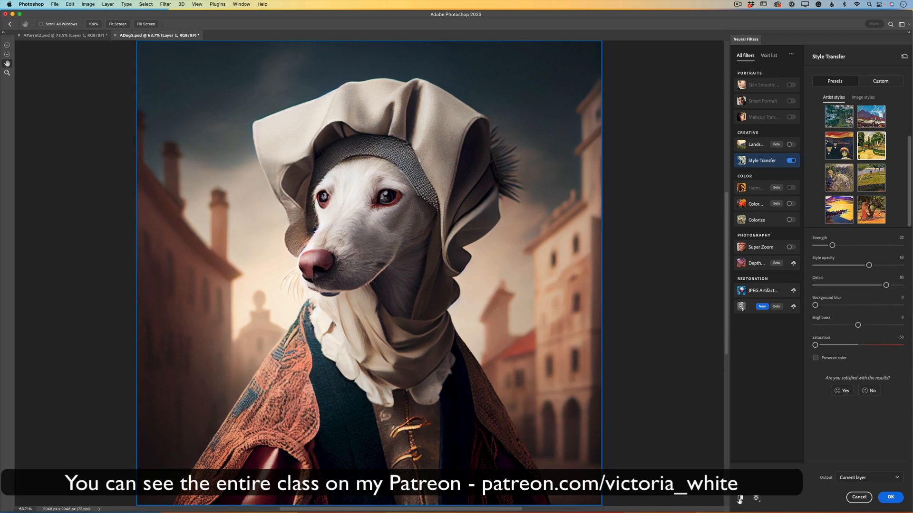
click(739, 499)
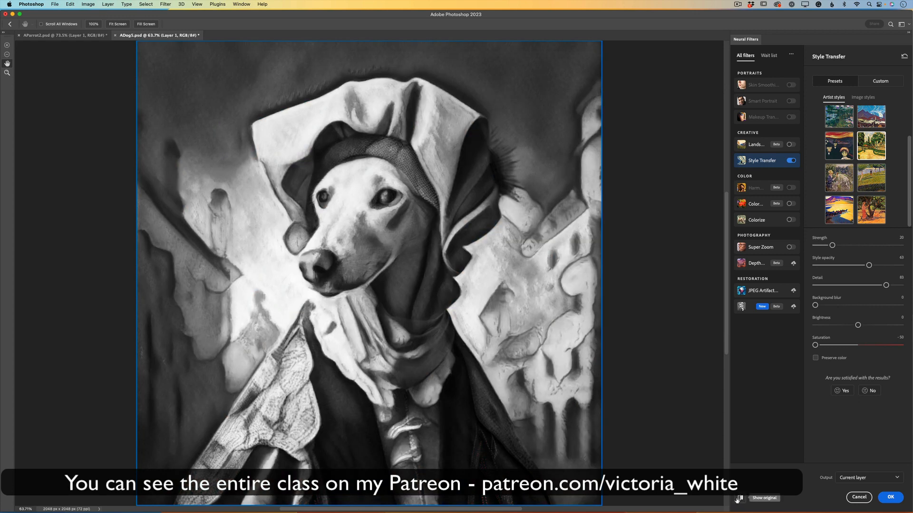
click(890, 497)
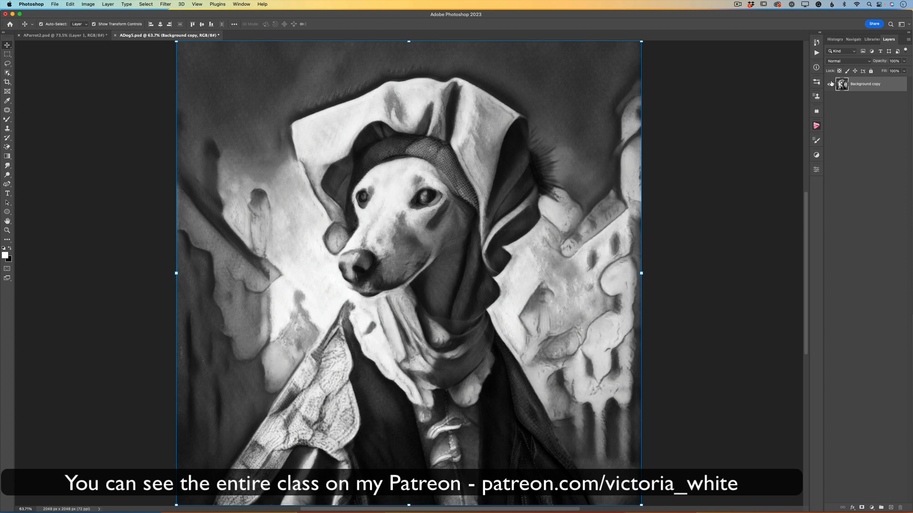
Examine the charcoal-like texture on the dog's face, headdress and background up close, and return to a wider view
click(7, 230)
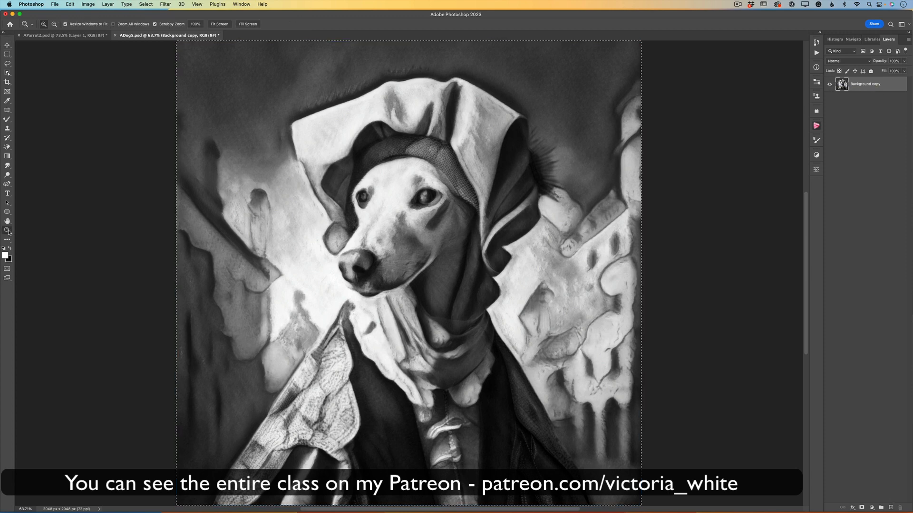
key(super+a)
drag(403, 203, 437, 247)
click(7, 221)
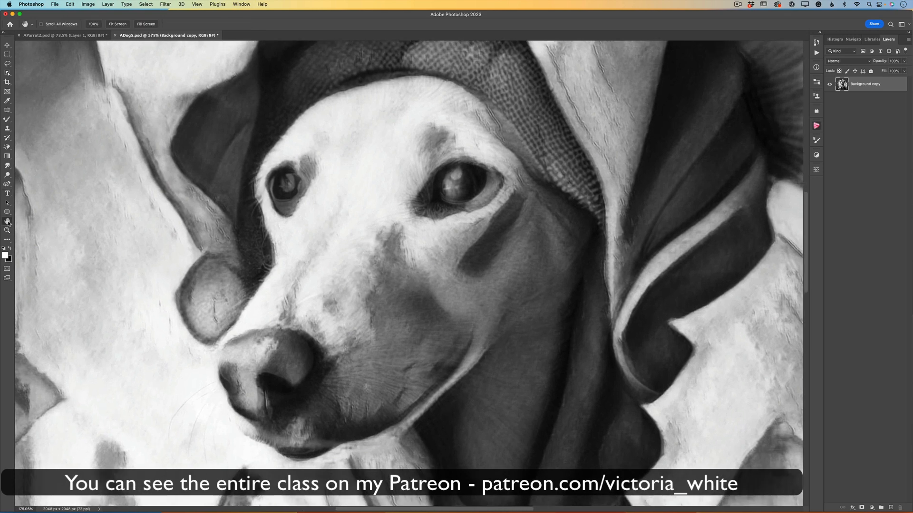
drag(327, 269, 34, 317)
drag(453, 266, 787, 131)
click(7, 230)
drag(460, 385, 434, 369)
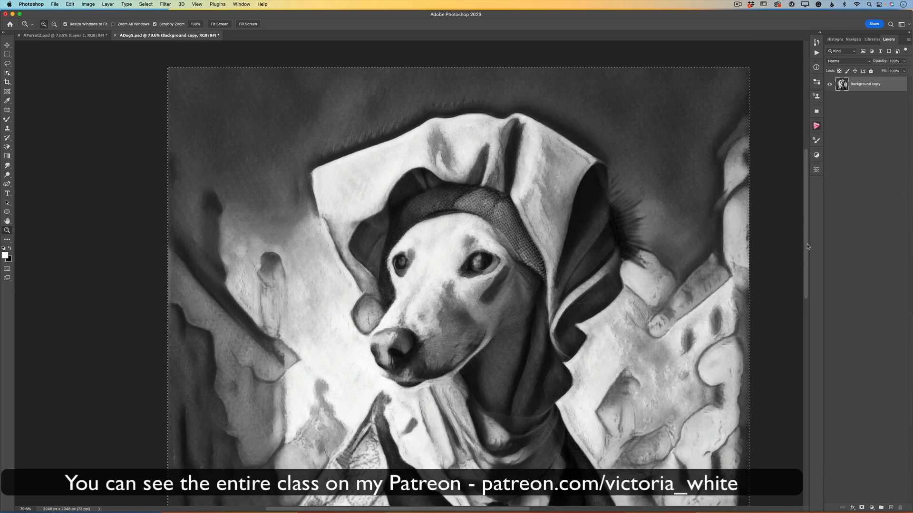
scroll(805, 252, up, 1)
scroll(804, 284, down, 2)
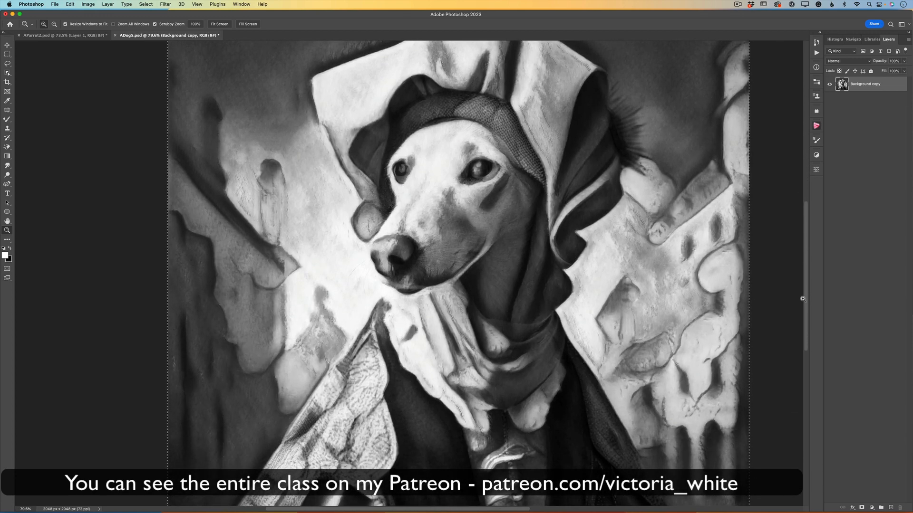